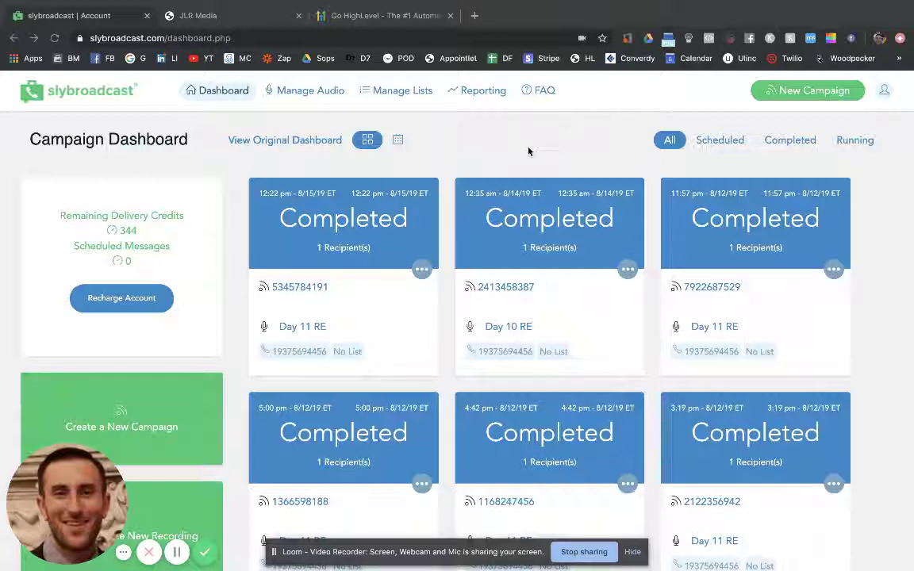
# Step: View the GoHighLevel 'No email with tasks' campaign, then return to the Slybroadcast Campaign Dashboard
pyautogui.click(226, 16)
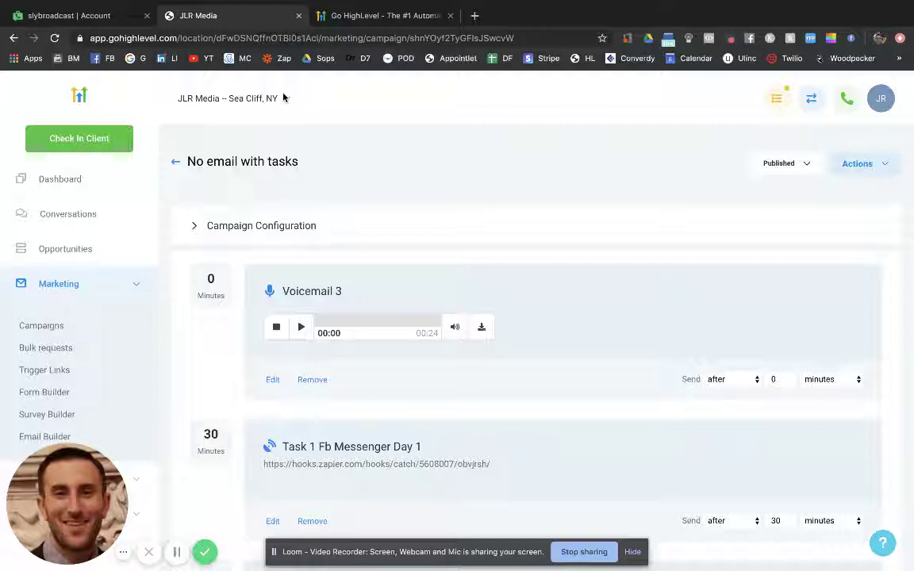
pyautogui.click(66, 19)
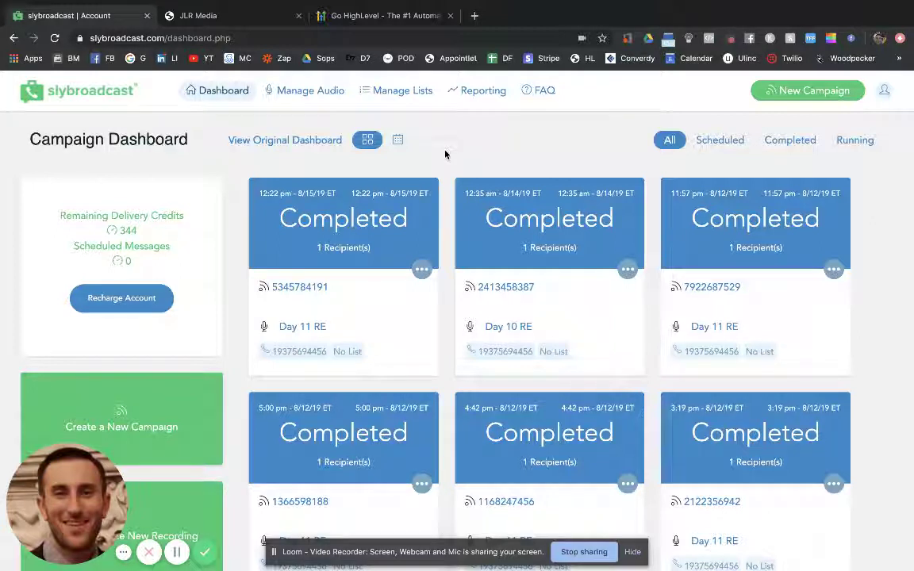
# Step: Switch to the JLR Media tab showing the 'No email with tasks' campaign with Voicemail 3
pyautogui.click(223, 16)
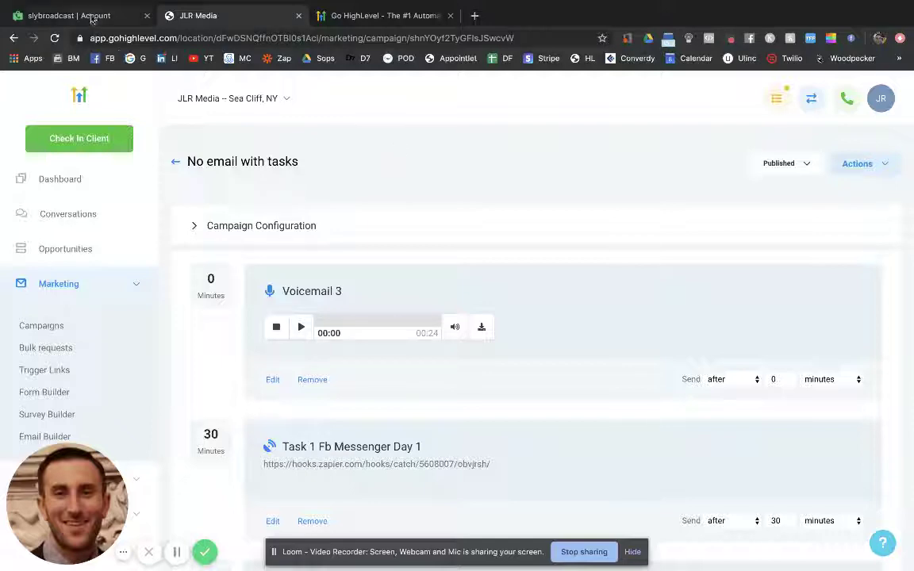
pyautogui.click(89, 17)
pyautogui.click(218, 16)
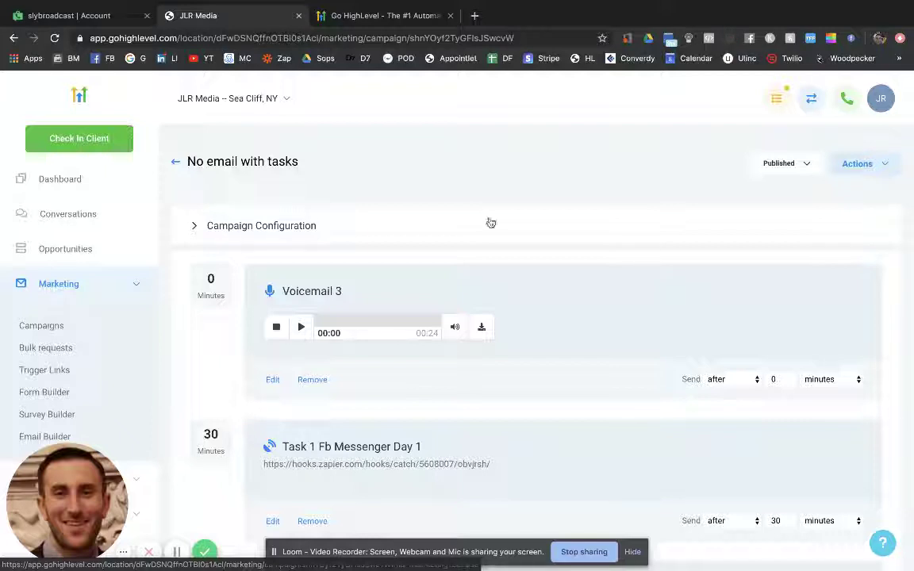
# Step: Scroll the campaign sequence down to Call 4 day 9 and collapse the Marketing sidebar menu
pyautogui.scroll(-1, 488, 220)
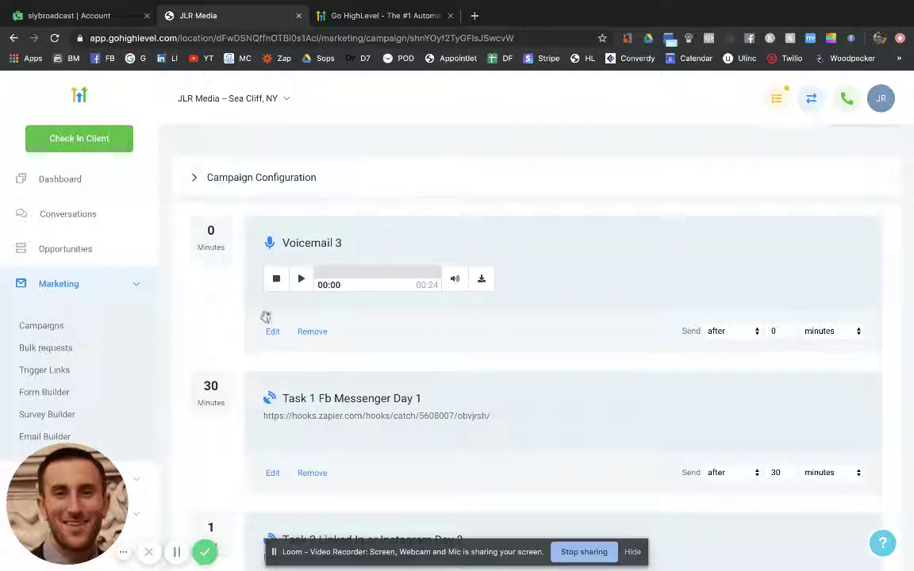
pyautogui.scroll(-2, 279, 303)
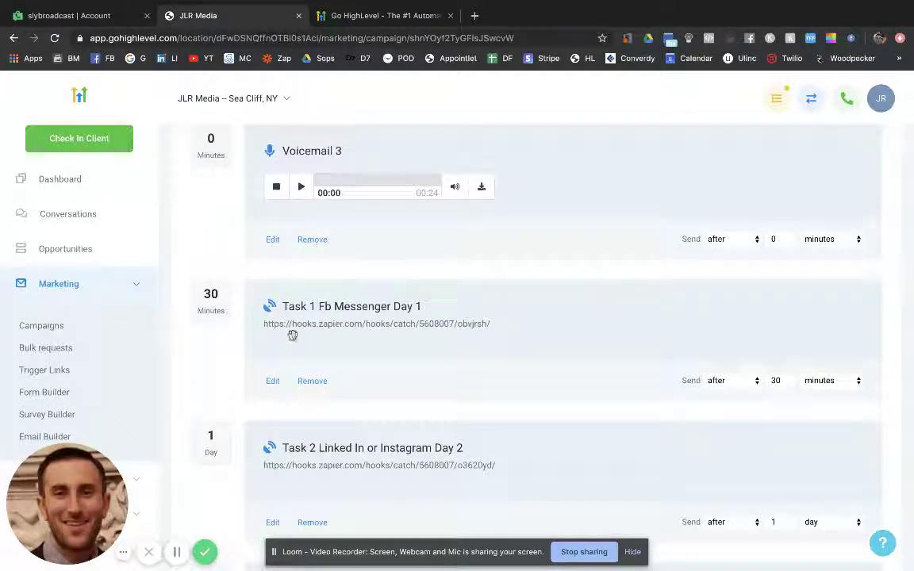
pyautogui.scroll(-1, 239, 311)
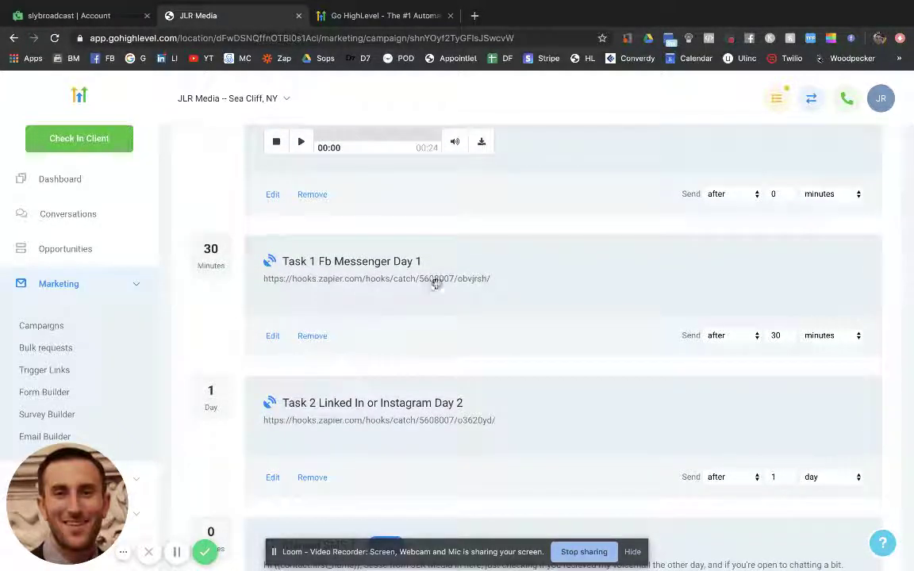
pyautogui.scroll(-1, 332, 326)
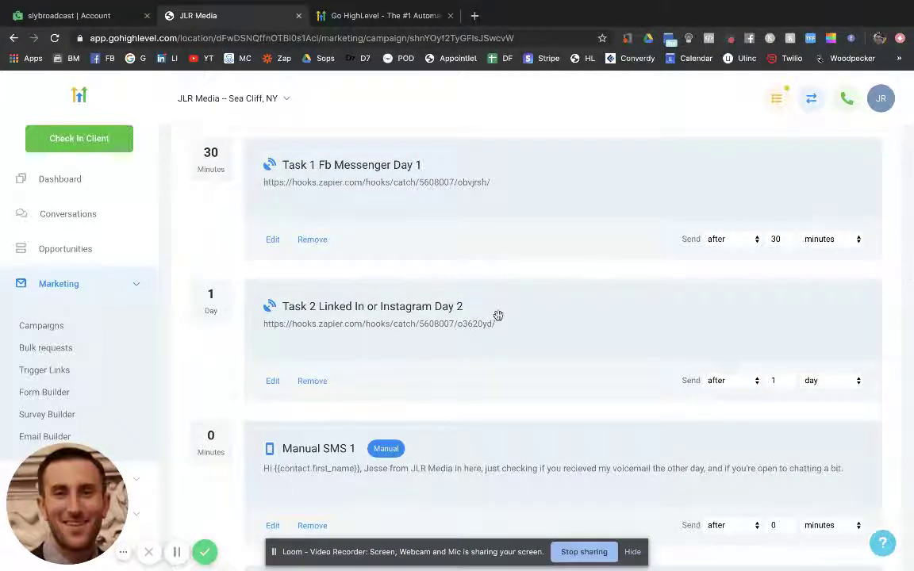
pyautogui.scroll(-3, 498, 314)
pyautogui.scroll(-1, 497, 314)
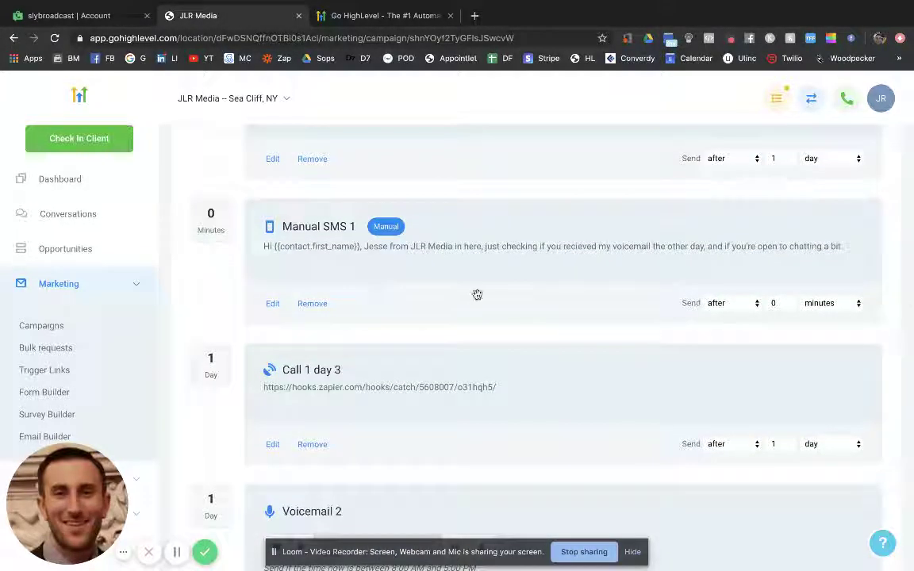
pyautogui.scroll(-3, 512, 166)
pyautogui.scroll(-2, 509, 165)
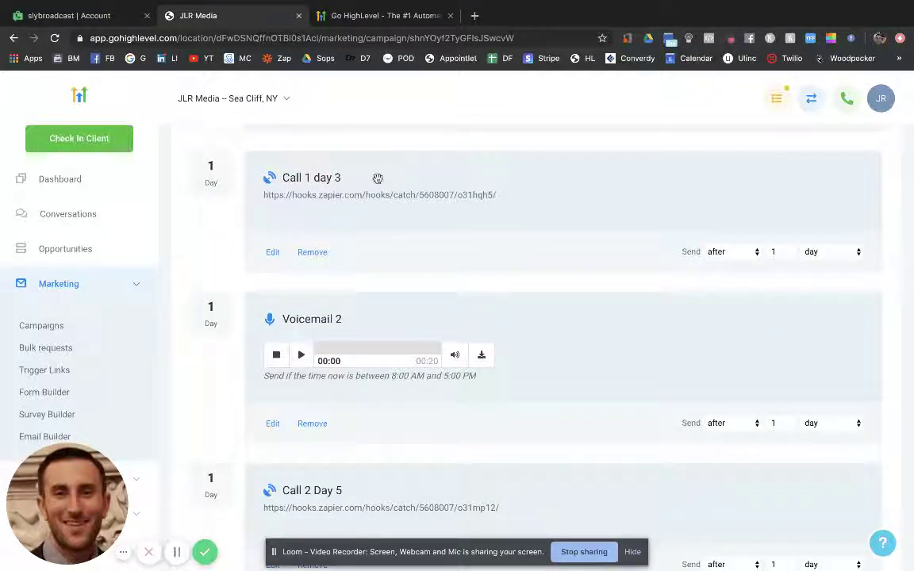
pyautogui.scroll(-1, 197, 217)
pyautogui.scroll(-2, 197, 216)
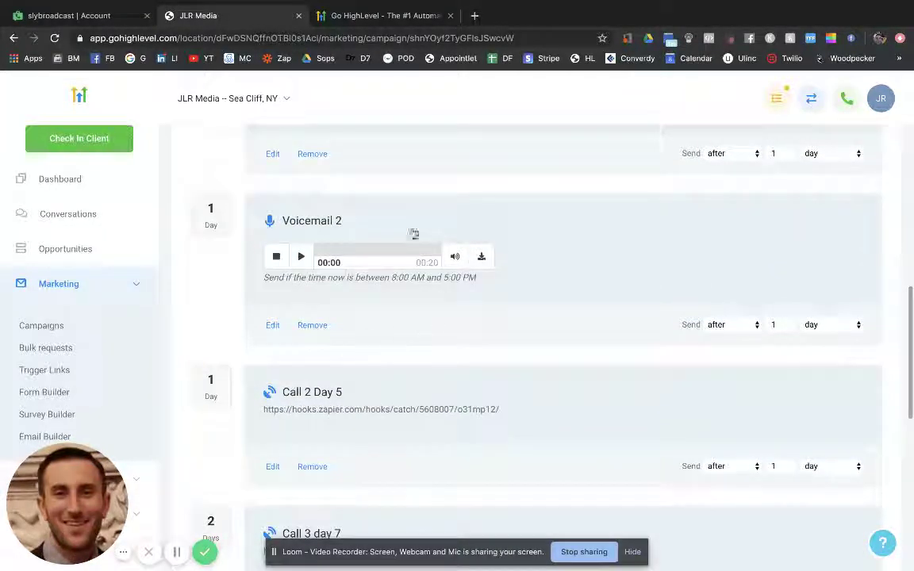
pyautogui.scroll(-3, 205, 331)
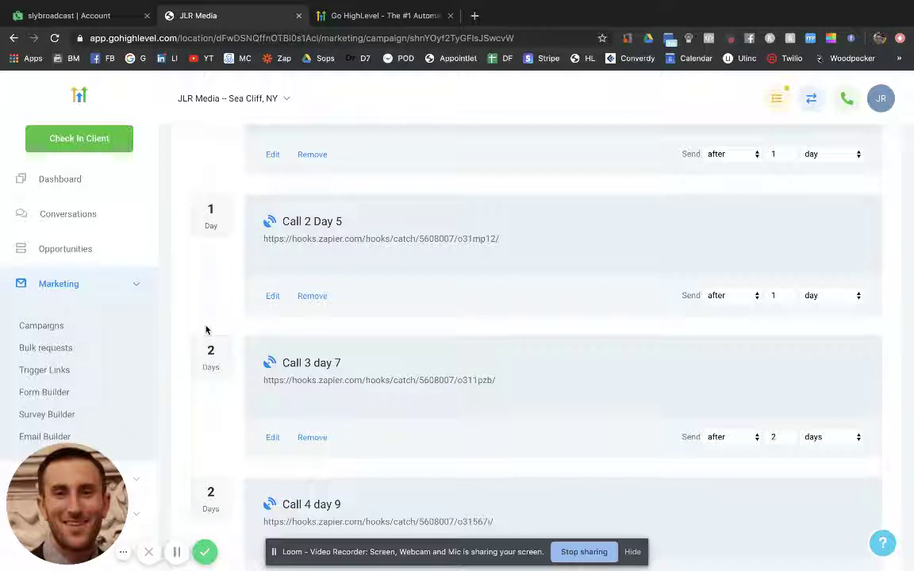
pyautogui.click(78, 294)
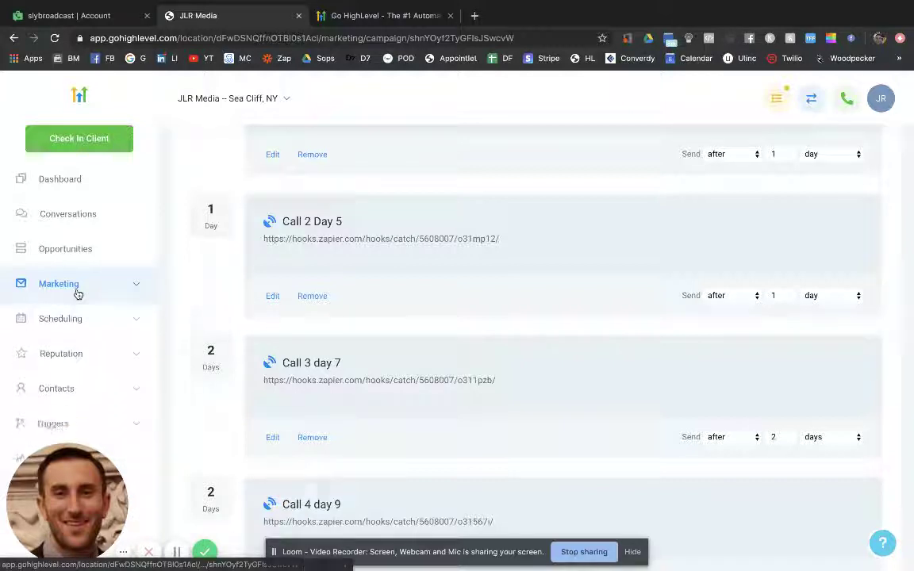
# Step: Open the HighLevel website to the replaced-software checklist, highlighting Google Sheets and showing SlyBroadcast
pyautogui.click(382, 16)
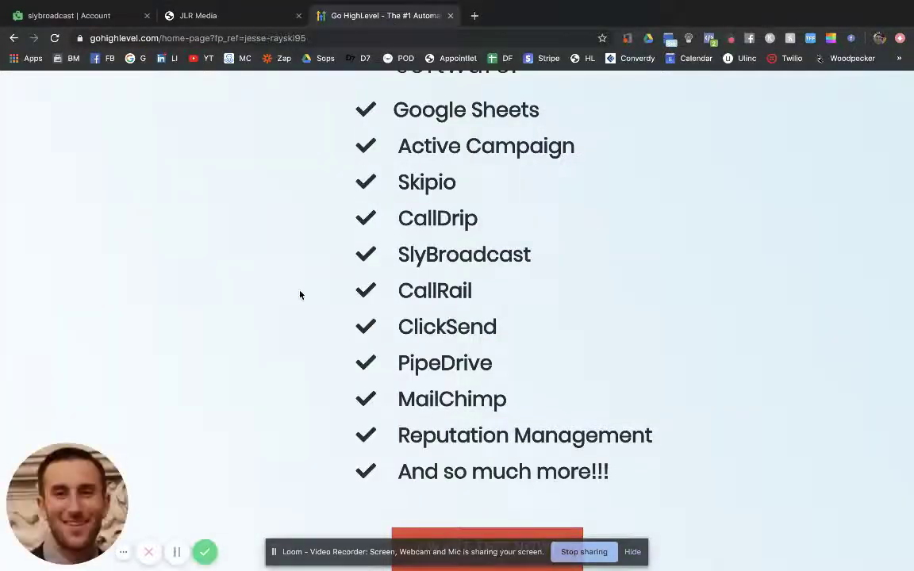
pyautogui.scroll(2, 300, 295)
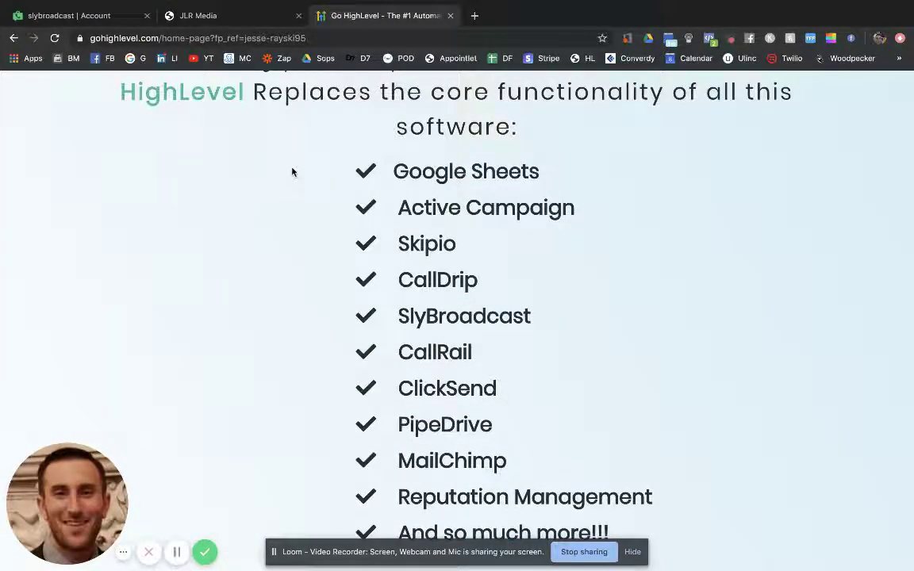
pyautogui.scroll(-2, 624, 159)
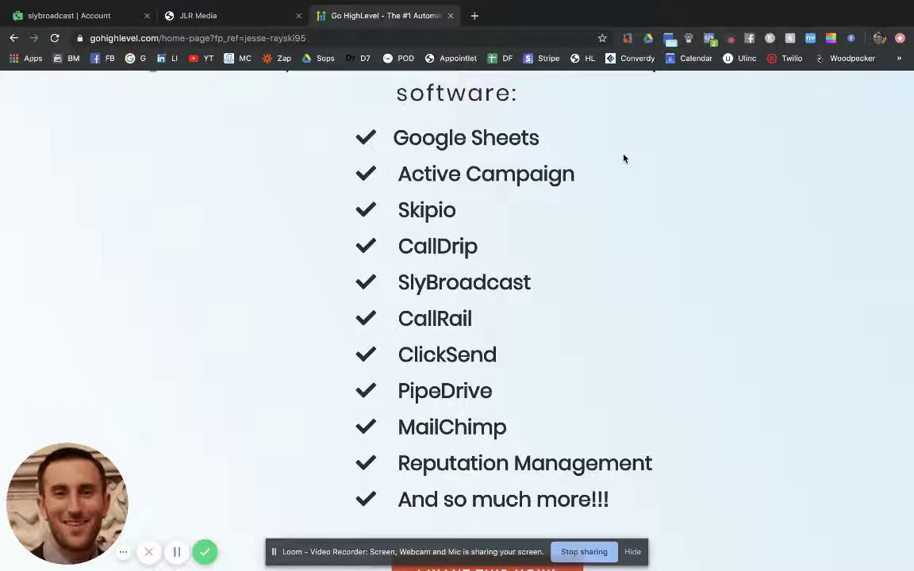
pyautogui.scroll(1, 624, 159)
pyautogui.moveTo(406, 164); pyautogui.dragTo(540, 164)
pyautogui.click(560, 169)
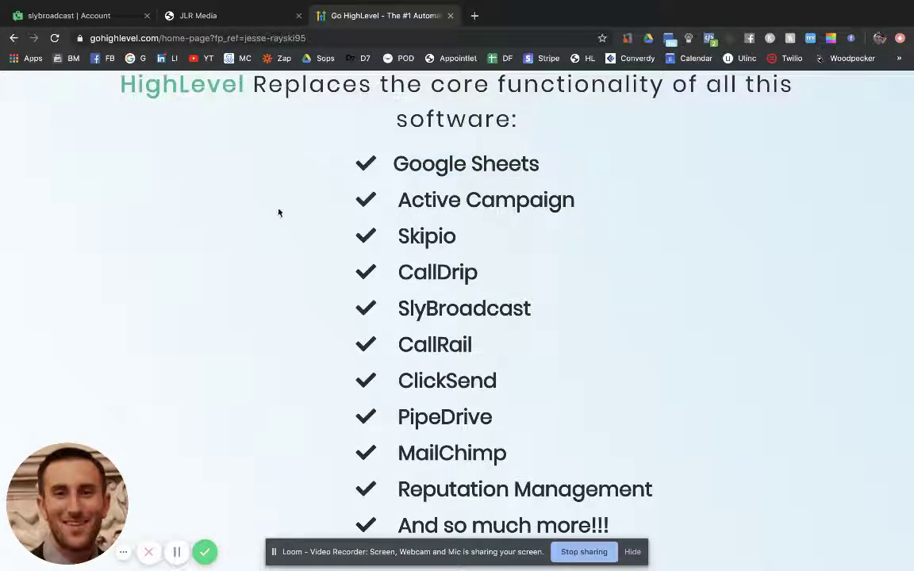
pyautogui.scroll(-2, 278, 212)
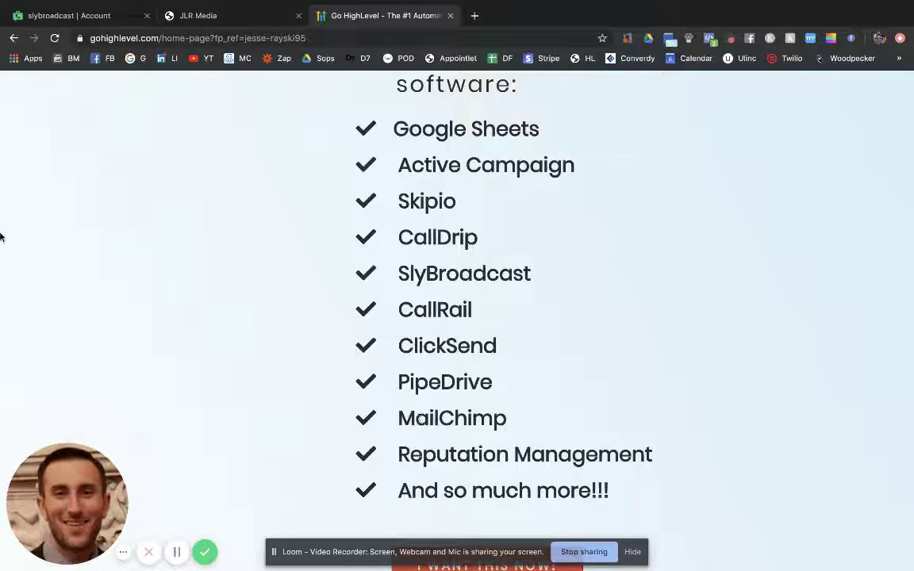
# Step: Glance at Slybroadcast, then scroll the campaign's event cards and back up to Voicemail 3 at 0 minutes
pyautogui.click(63, 15)
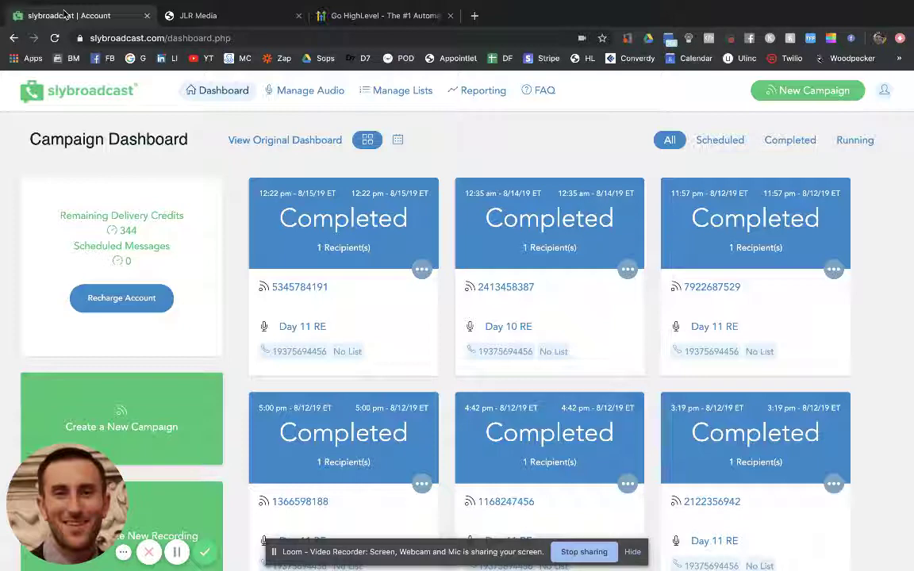
pyautogui.click(198, 16)
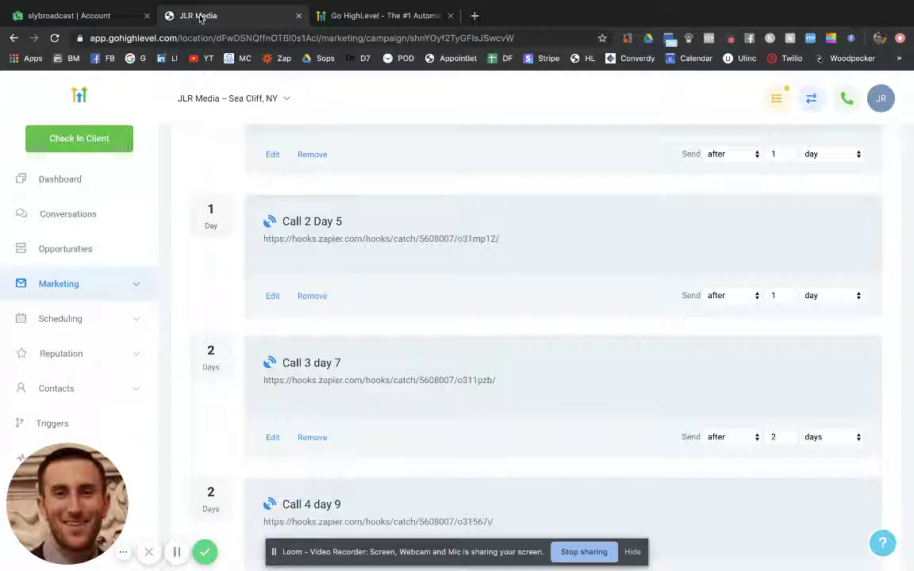
pyautogui.scroll(-1, 93, 257)
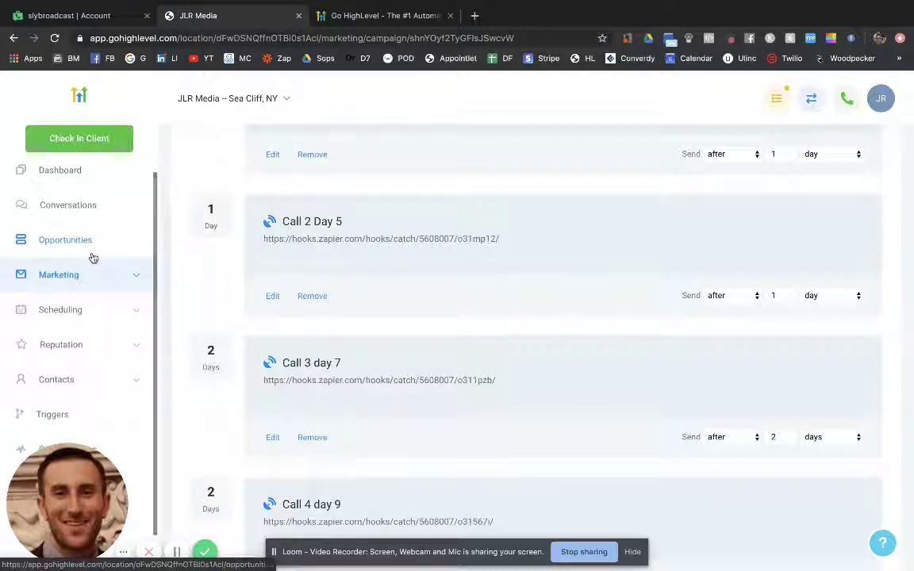
pyautogui.moveTo(65, 475); pyautogui.dragTo(180, 311)
pyautogui.click(153, 297)
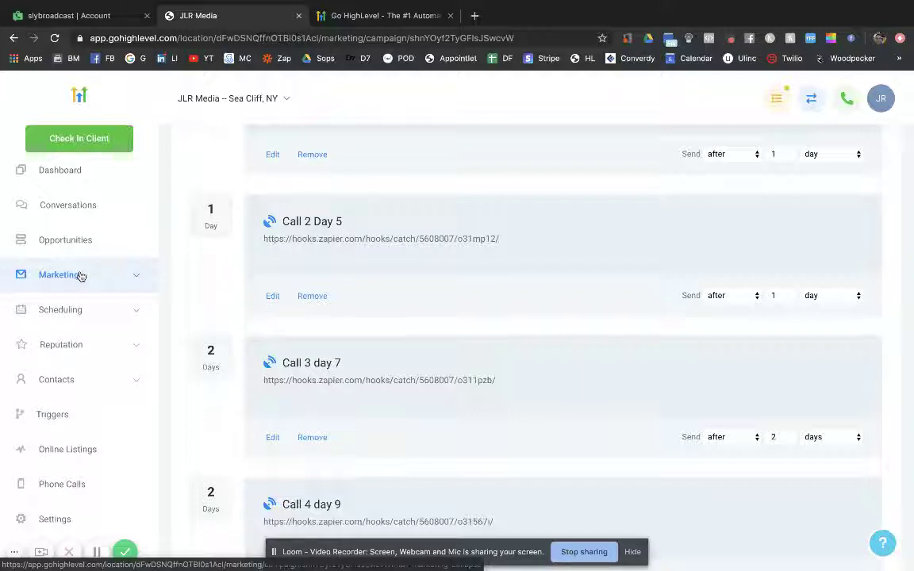
pyautogui.scroll(1, 81, 276)
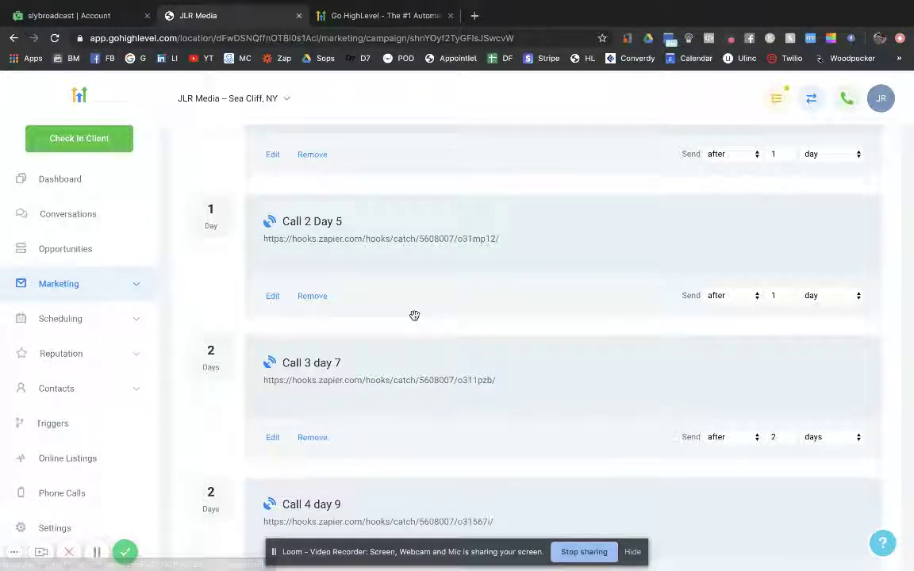
pyautogui.scroll(5, 415, 315)
pyautogui.scroll(5, 415, 316)
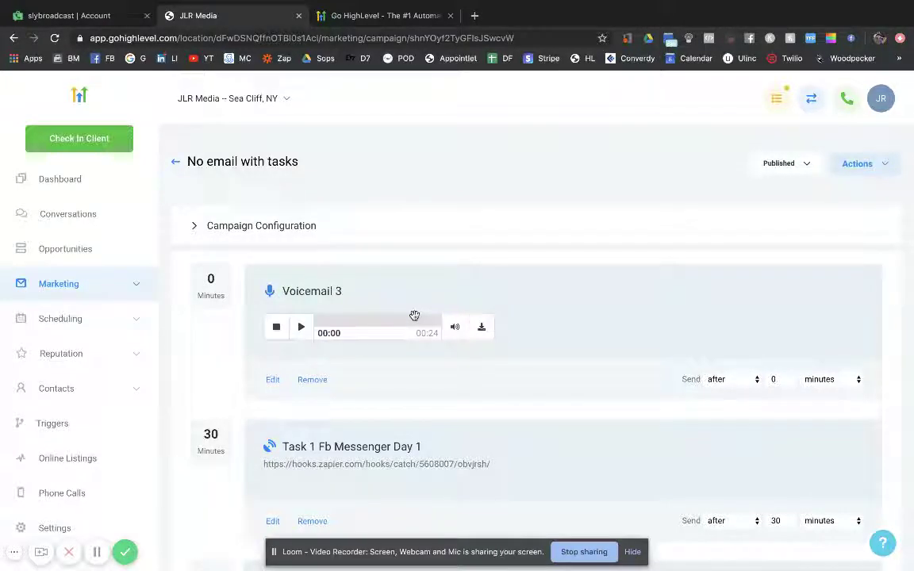
# Step: Open Slack from the Dock, select #highlevelers, and scroll down to today's latest support questions
pyautogui.hotkey('ctrl', 'Left')
pyautogui.hotkey('ctrl', 'Left')
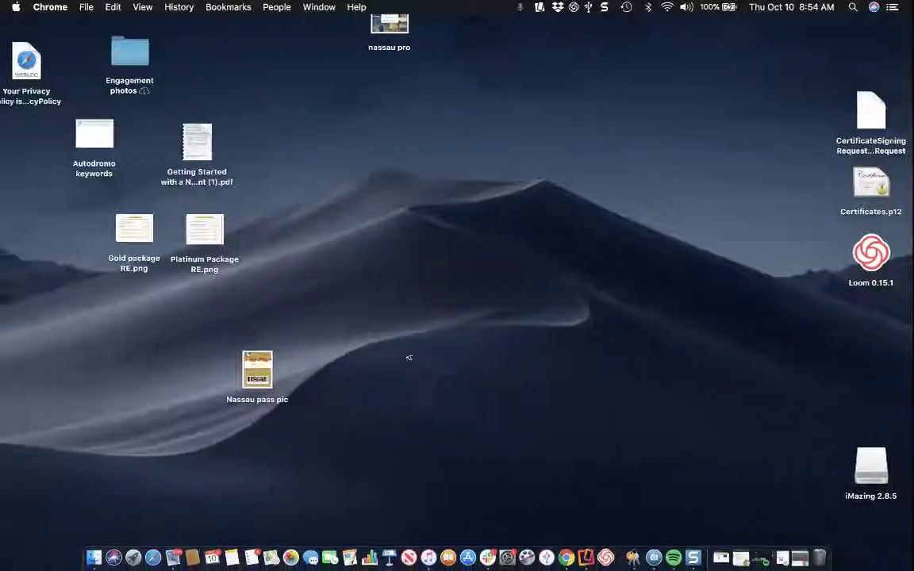
pyautogui.click(490, 561)
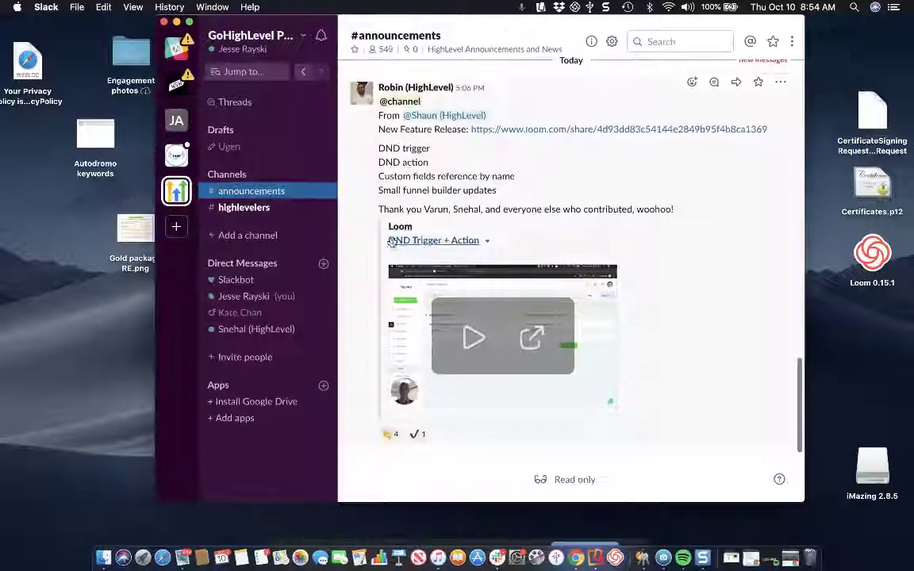
pyautogui.click(246, 208)
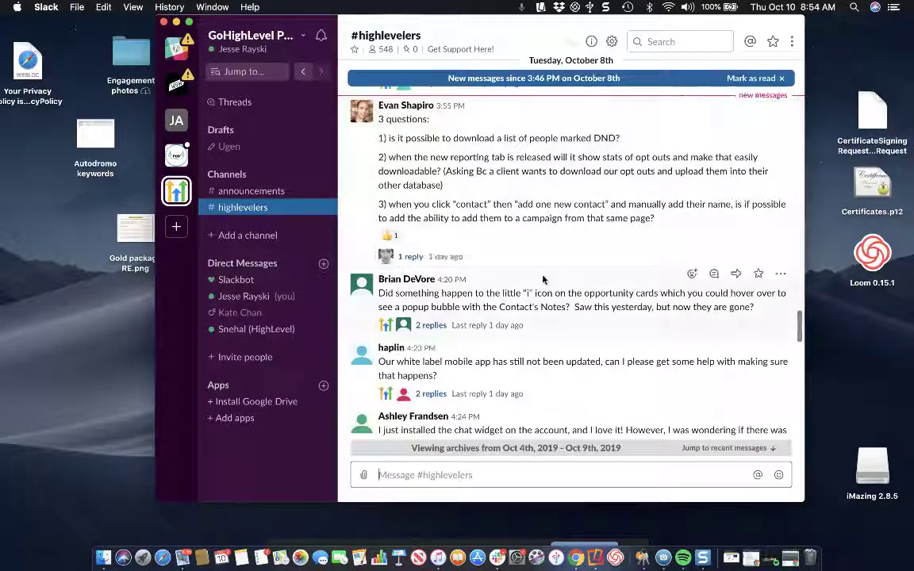
pyautogui.scroll(10, 542, 280)
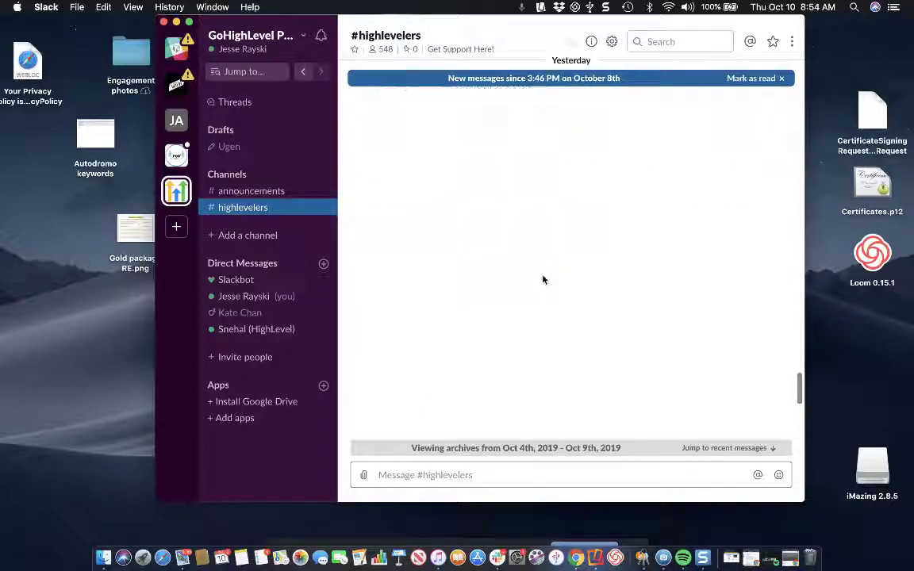
pyautogui.scroll(-15, 543, 280)
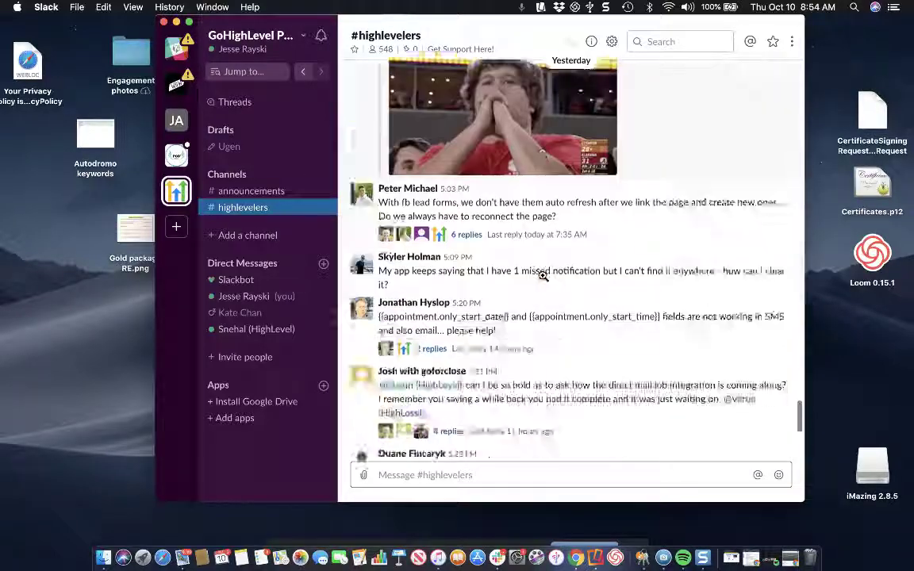
pyautogui.scroll(-5, 543, 279)
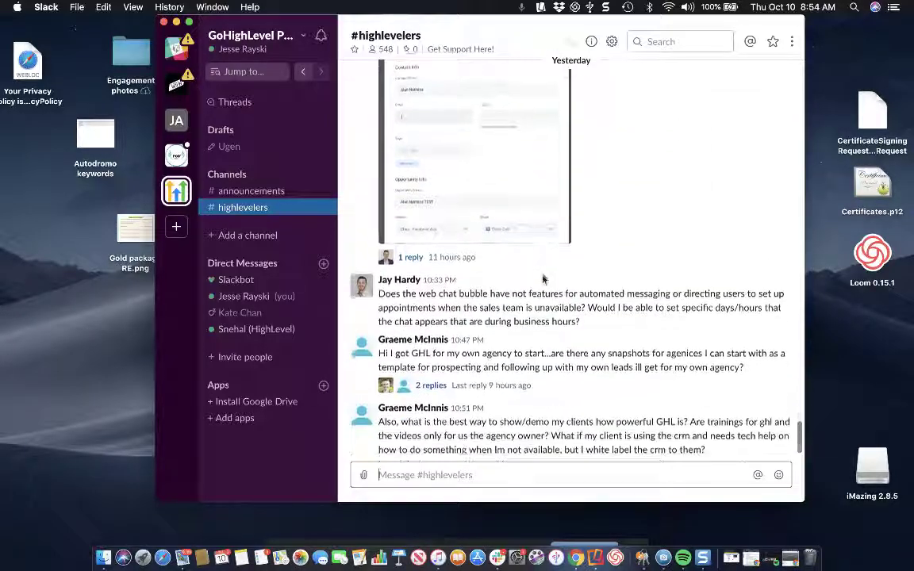
pyautogui.scroll(-10, 543, 279)
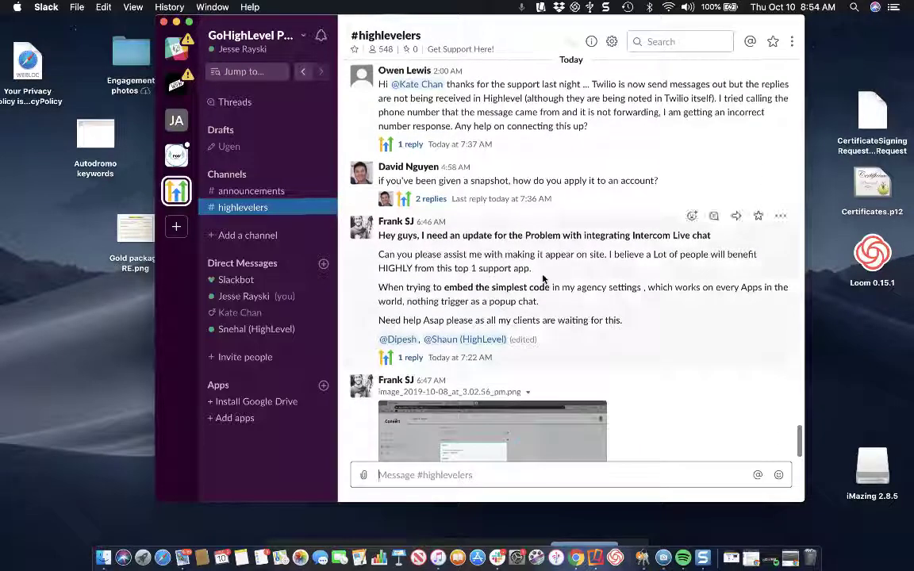
pyautogui.scroll(-3, 543, 279)
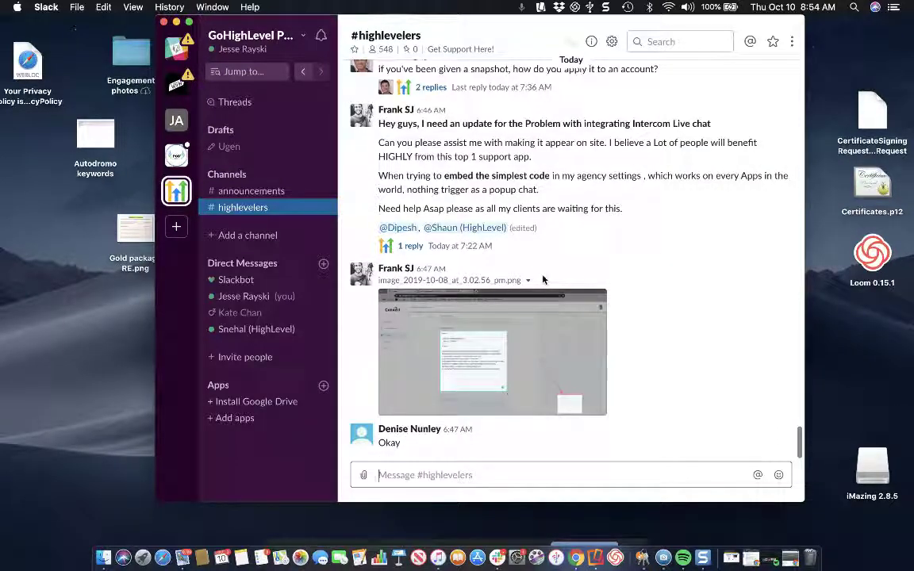
# Step: Return to the Chrome space and show the Slybroadcast dashboard with 344 remaining credits
pyautogui.hotkey('ctrl', 'Right')
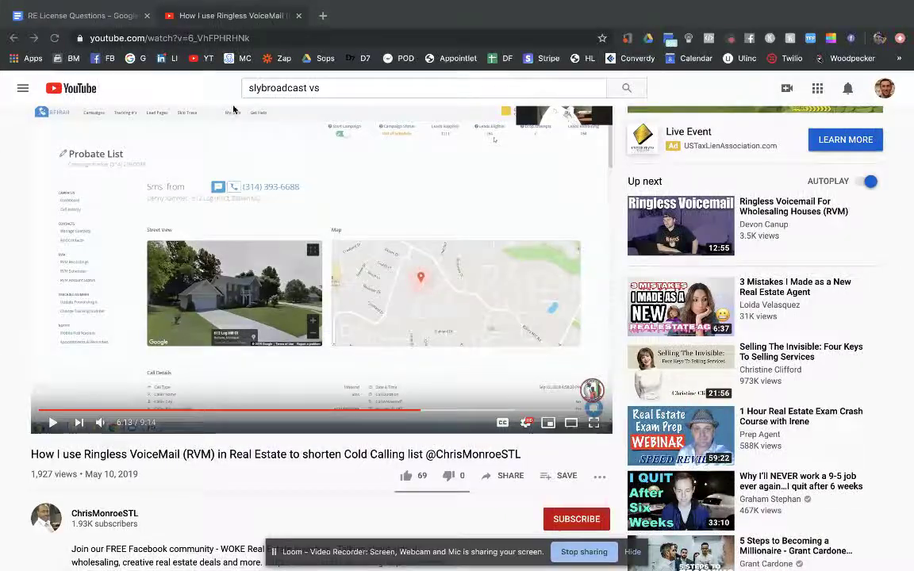
pyautogui.hotkey('ctrl', 'Right')
pyautogui.click(69, 16)
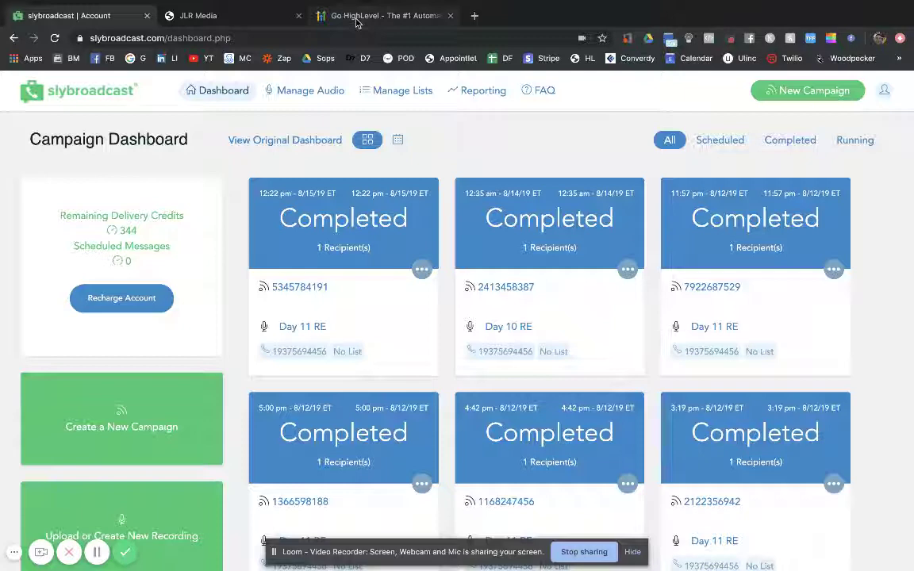
# Step: Return to the JLR Media campaign and scroll to its end at Call 5 day 11 and SMS 1
pyautogui.click(200, 15)
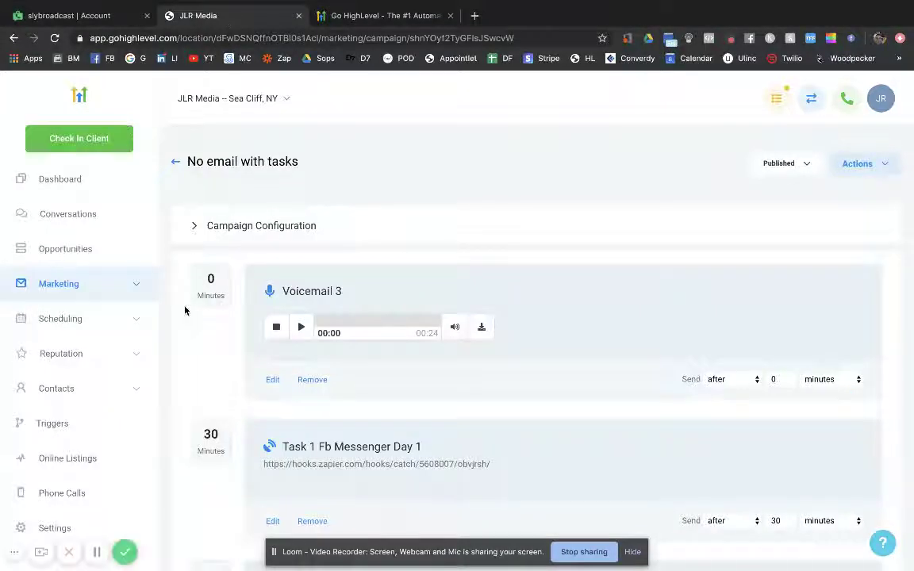
pyautogui.scroll(-1, 66, 253)
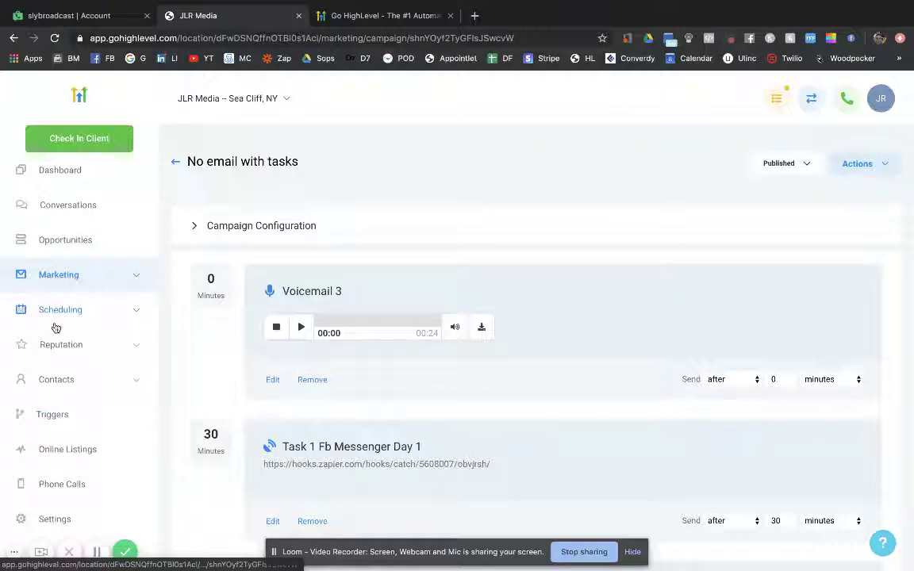
pyautogui.scroll(1, 56, 327)
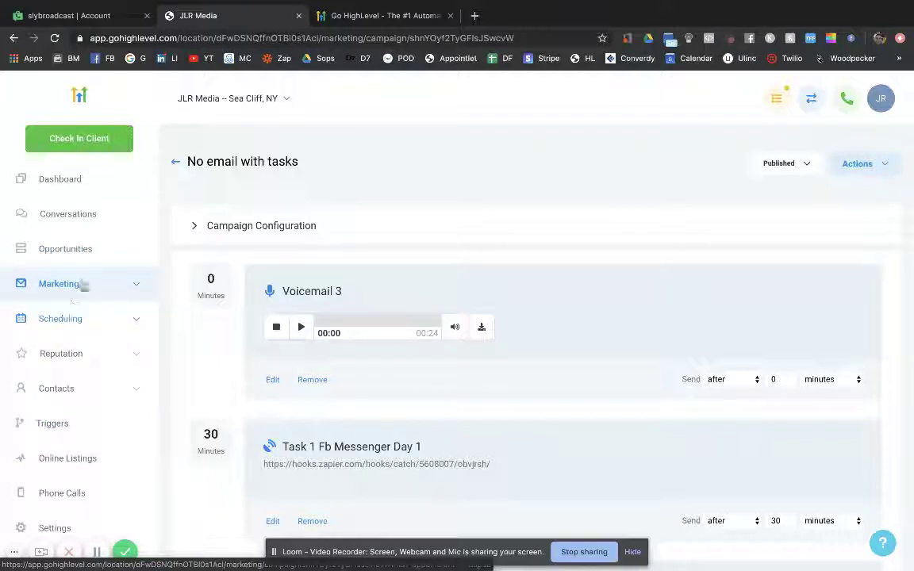
pyautogui.scroll(-2, 349, 218)
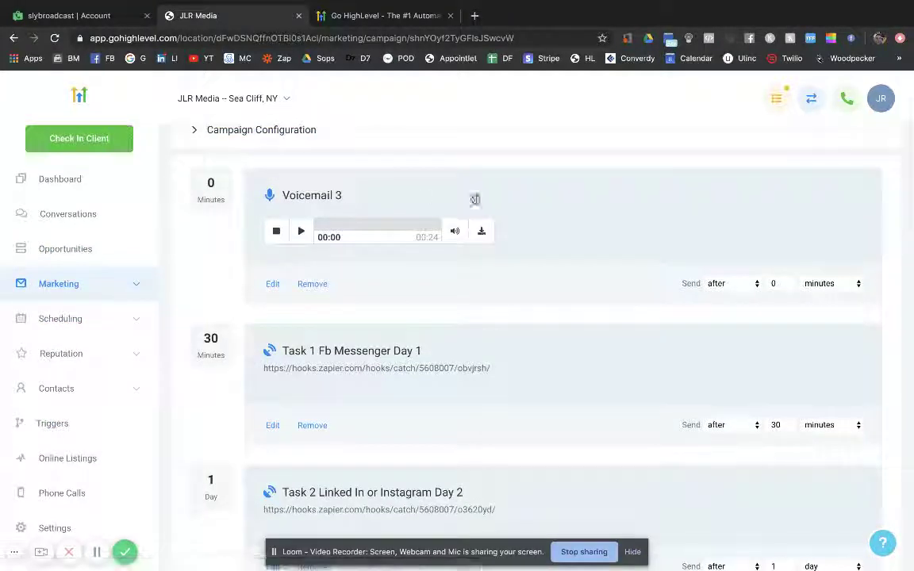
pyautogui.scroll(2, 218, 146)
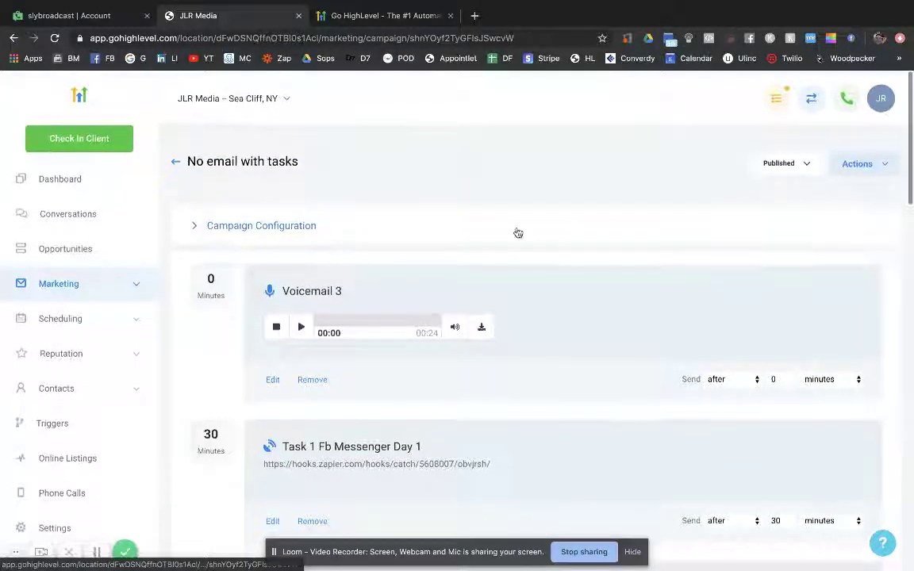
pyautogui.scroll(-10, 447, 236)
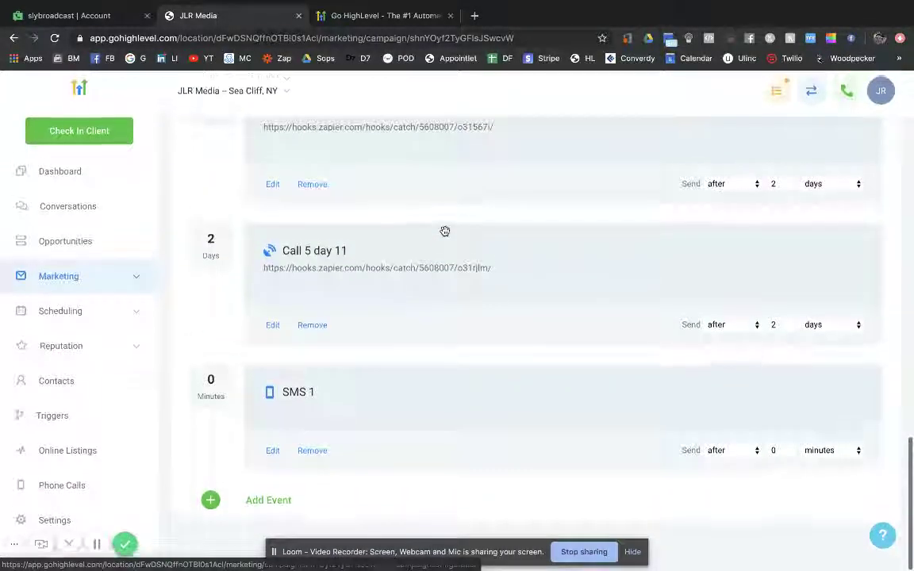
# Step: Open the Add New Event event-type choices, review them, and close the dialog with the X
pyautogui.click(262, 512)
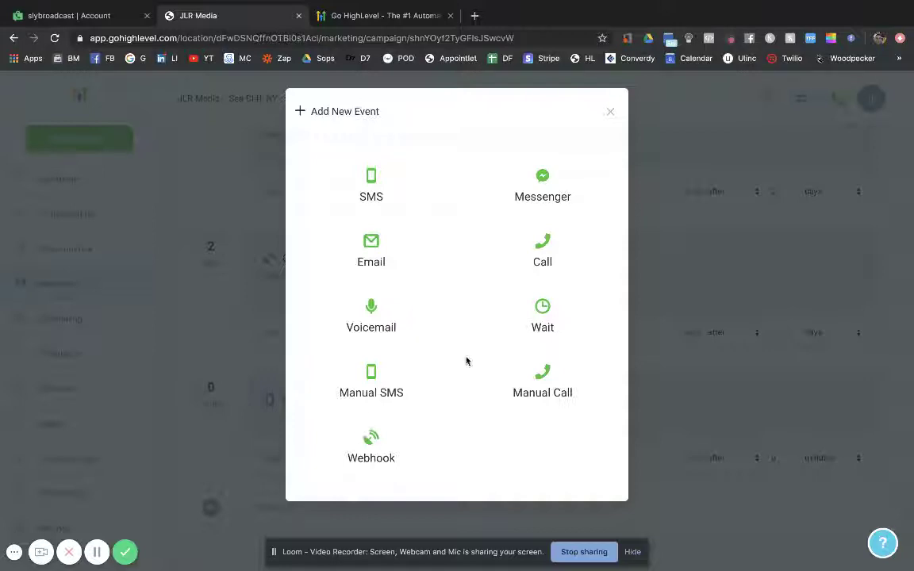
pyautogui.click(609, 116)
pyautogui.scroll(10, 545, 272)
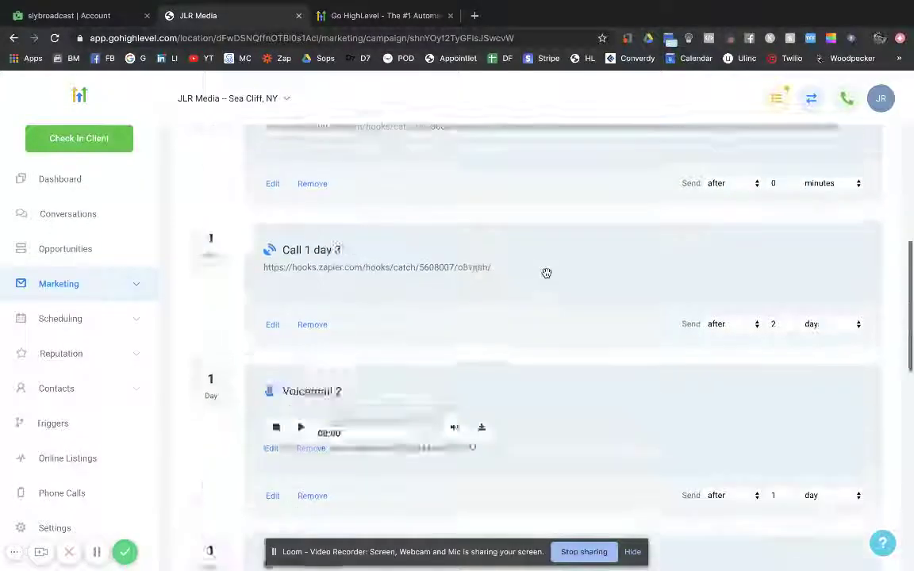